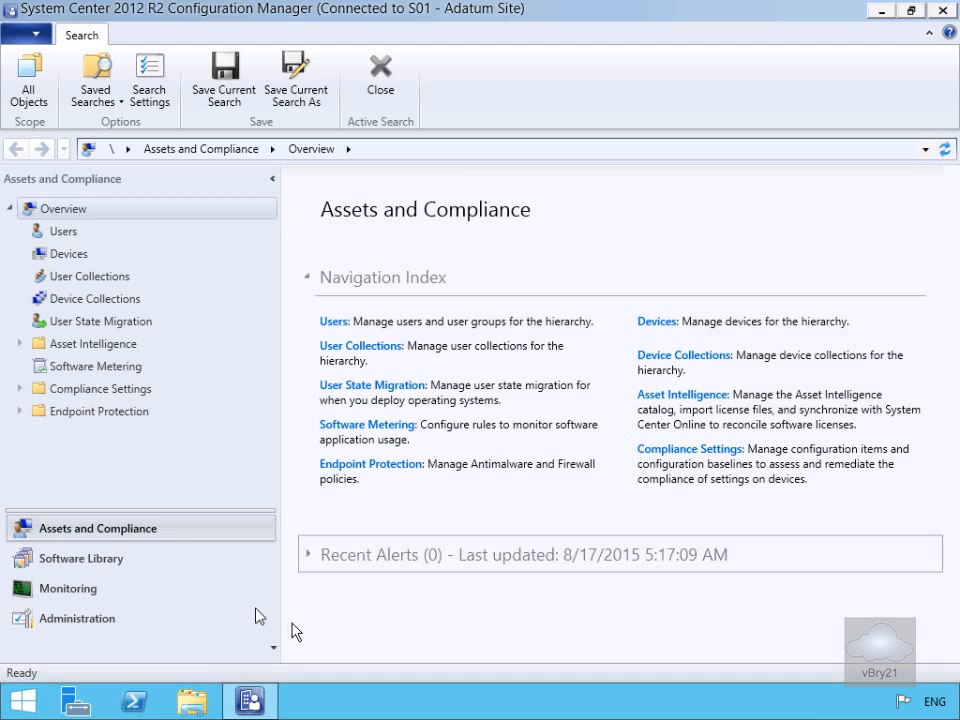
# Open the Software Distribution component properties for the S01 - Adatum Site in the Administration workspace
pyautogui.click(141, 618)
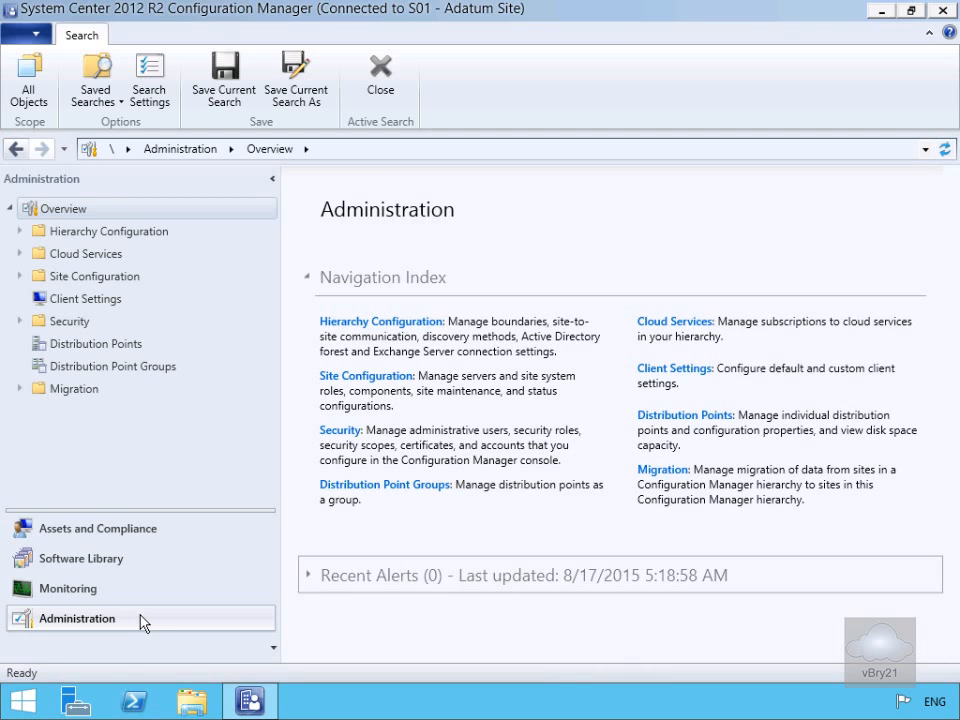
pyautogui.click(20, 274)
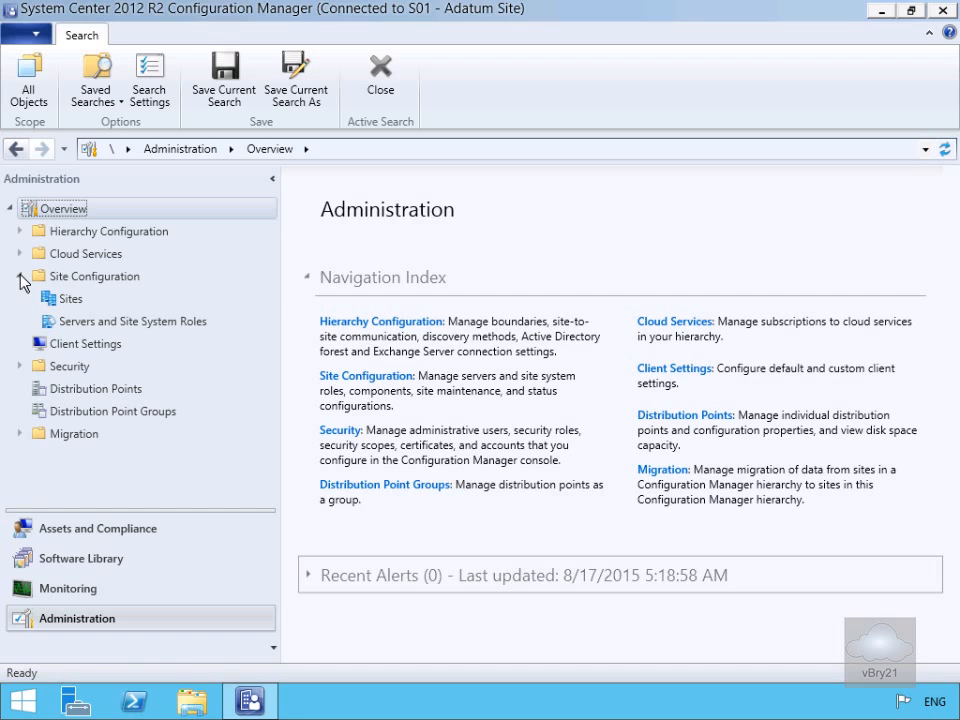
pyautogui.click(65, 300)
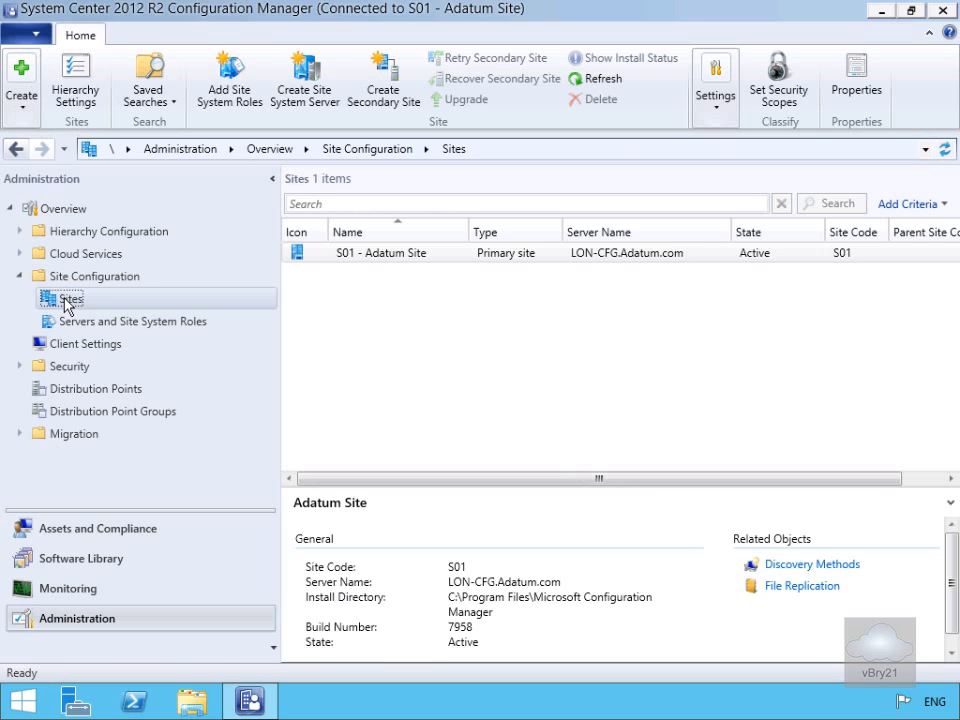
pyautogui.click(372, 256)
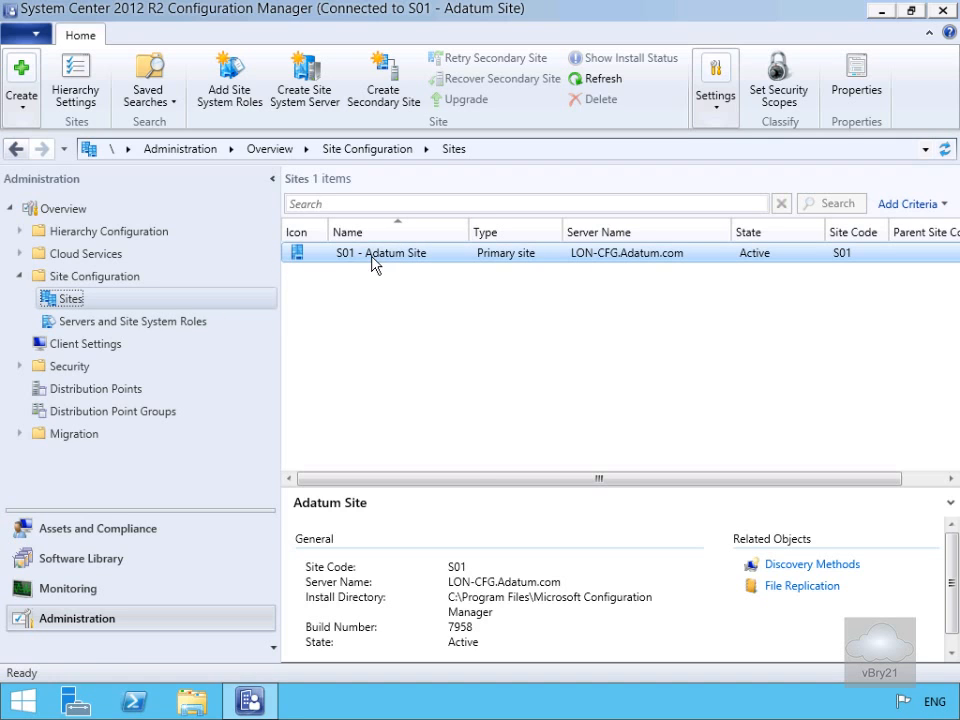
pyautogui.rightClick(373, 262)
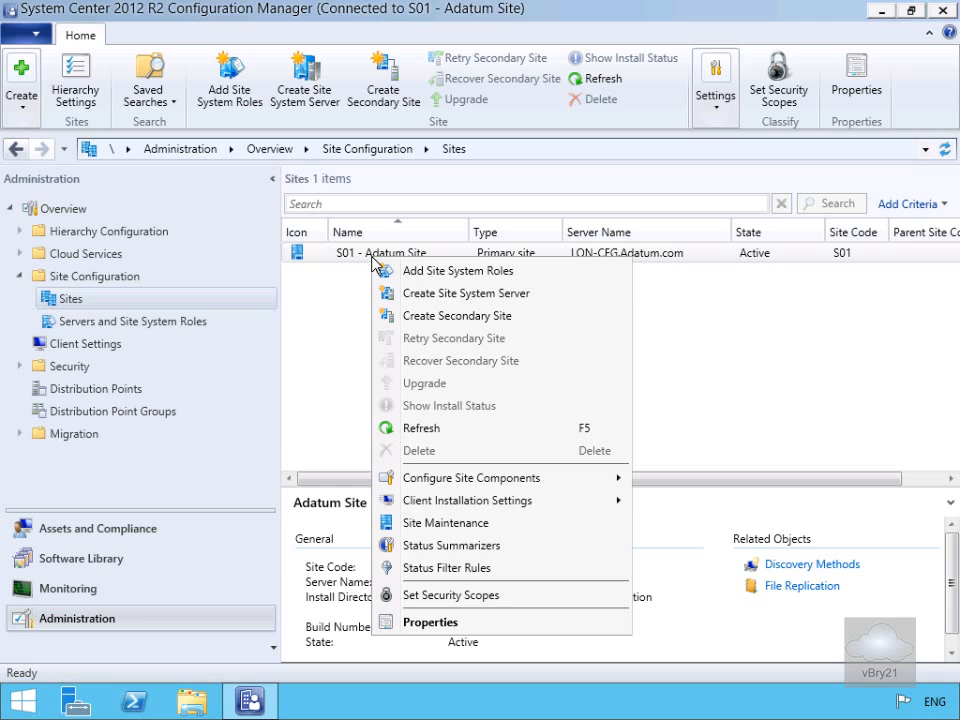
pyautogui.click(463, 484)
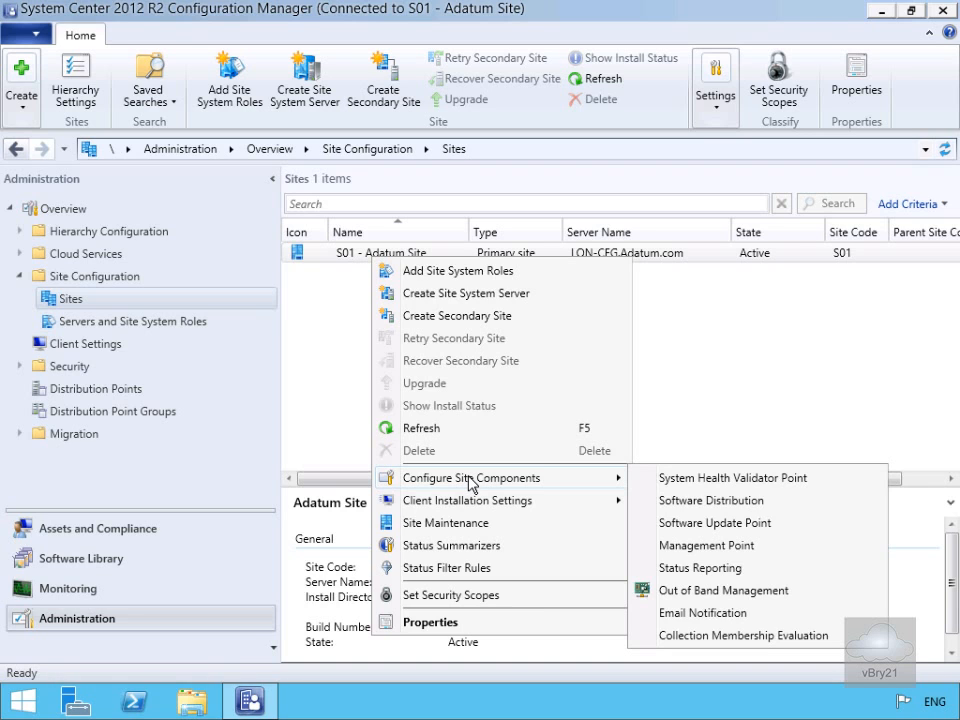
pyautogui.moveTo(617, 498)
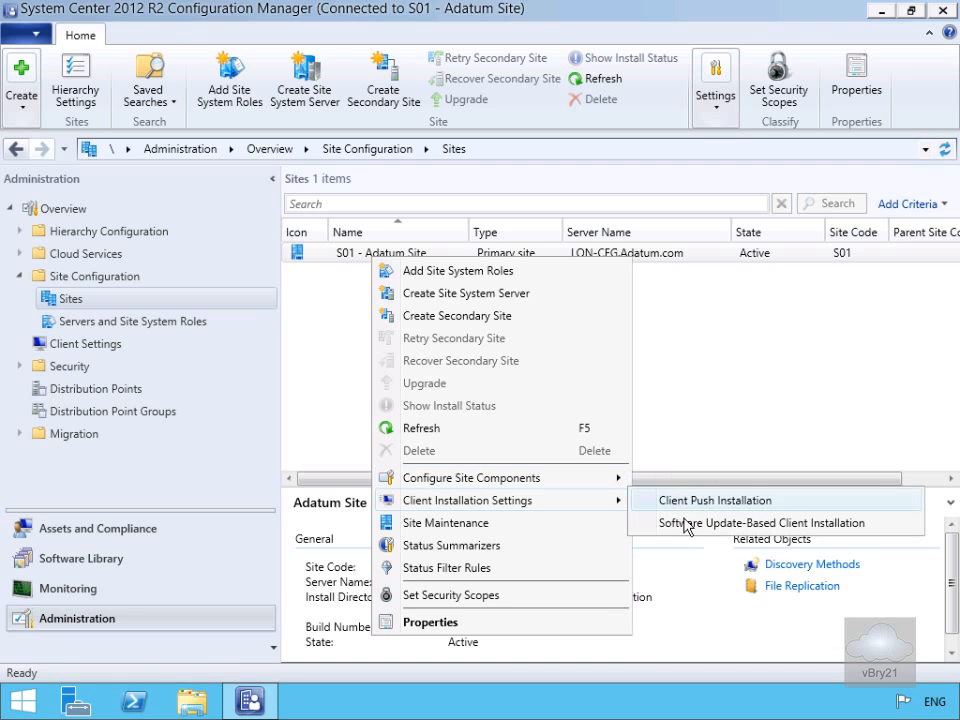
pyautogui.click(577, 481)
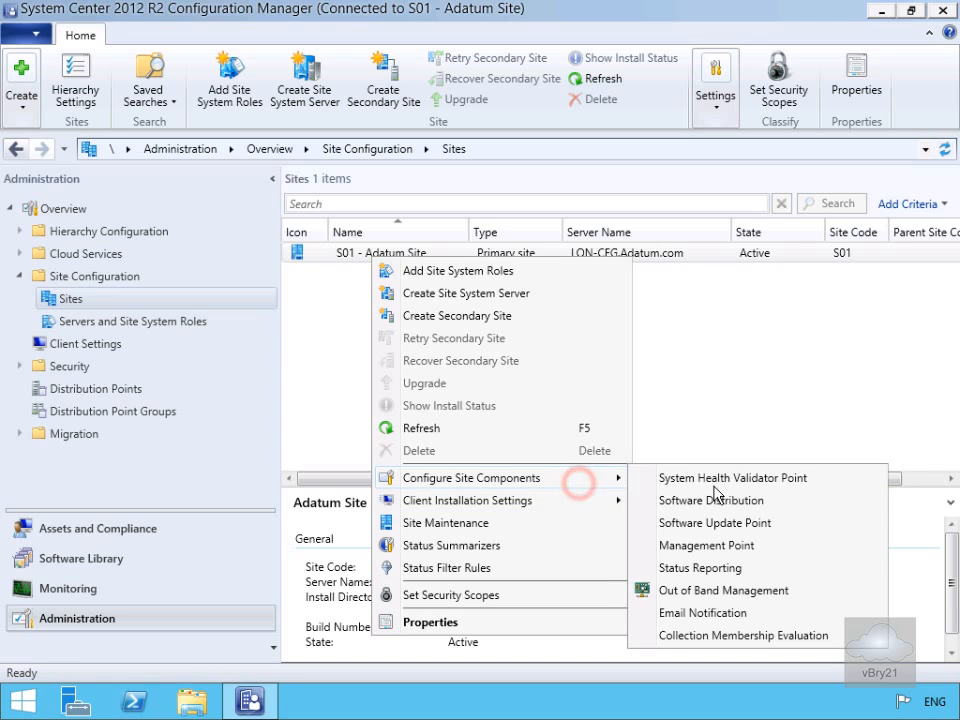
pyautogui.click(650, 502)
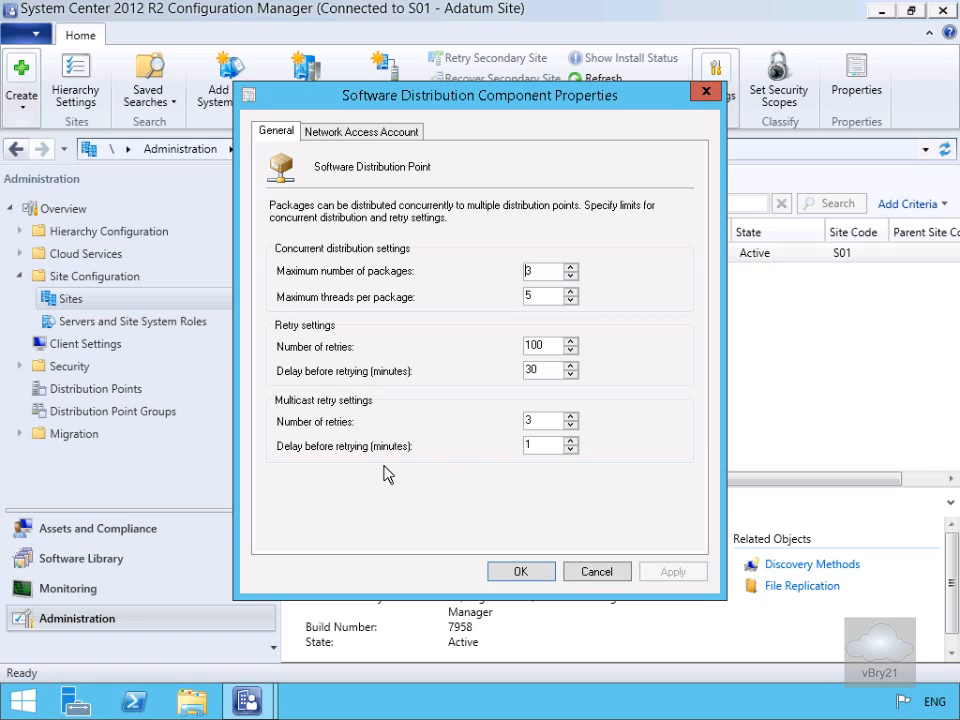
# Specify a new network access account with user name ADATUM\NetworkAccess and enter and confirm its account password
pyautogui.click(386, 134)
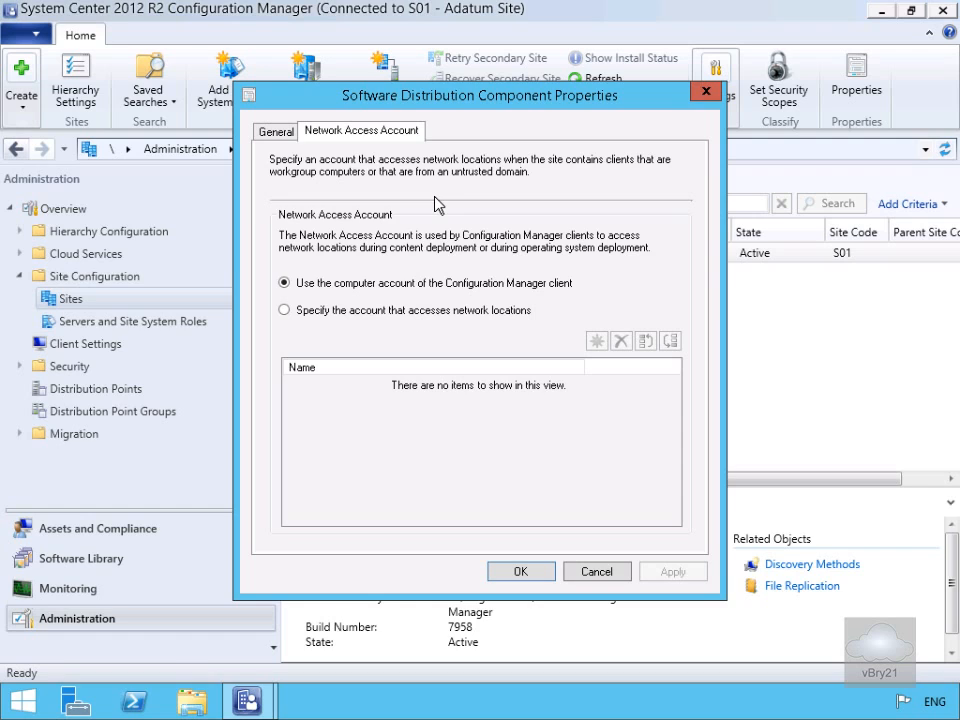
pyautogui.click(399, 312)
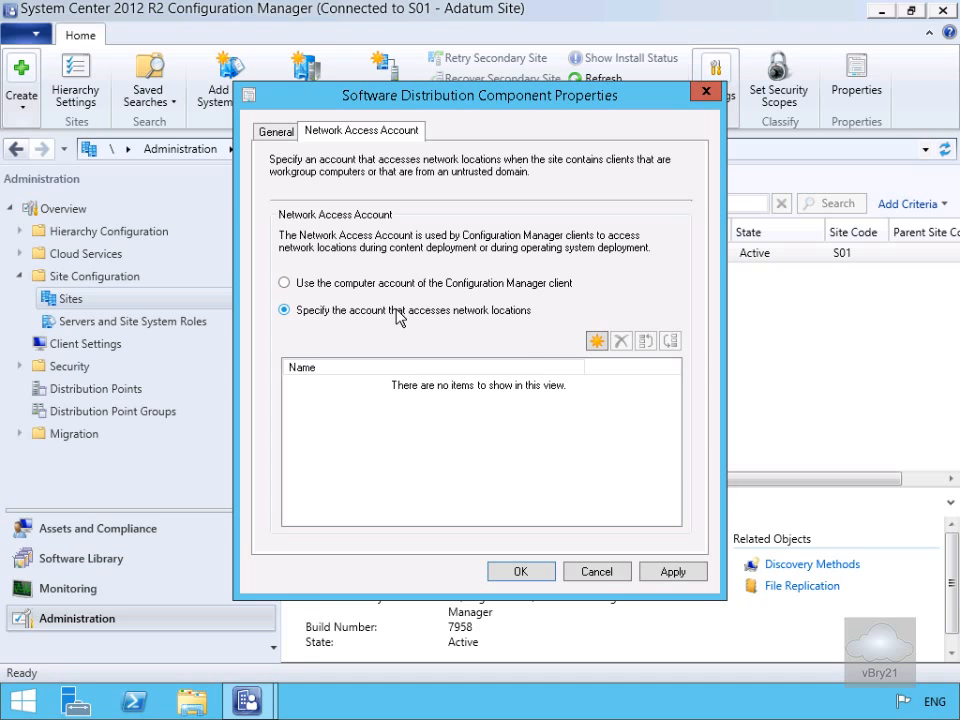
pyautogui.click(597, 343)
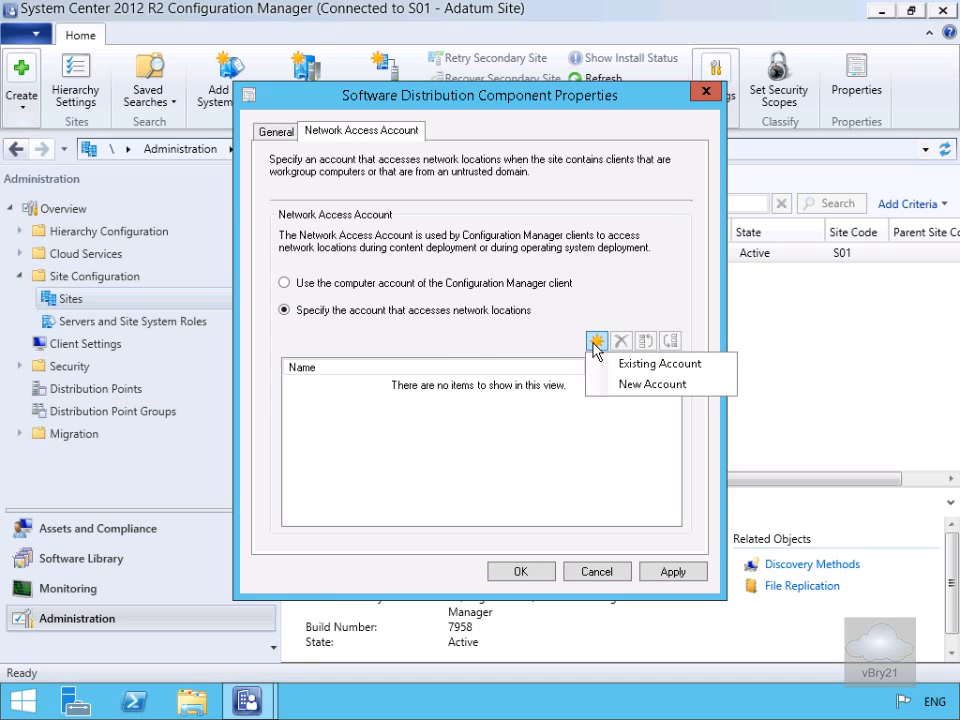
pyautogui.click(624, 382)
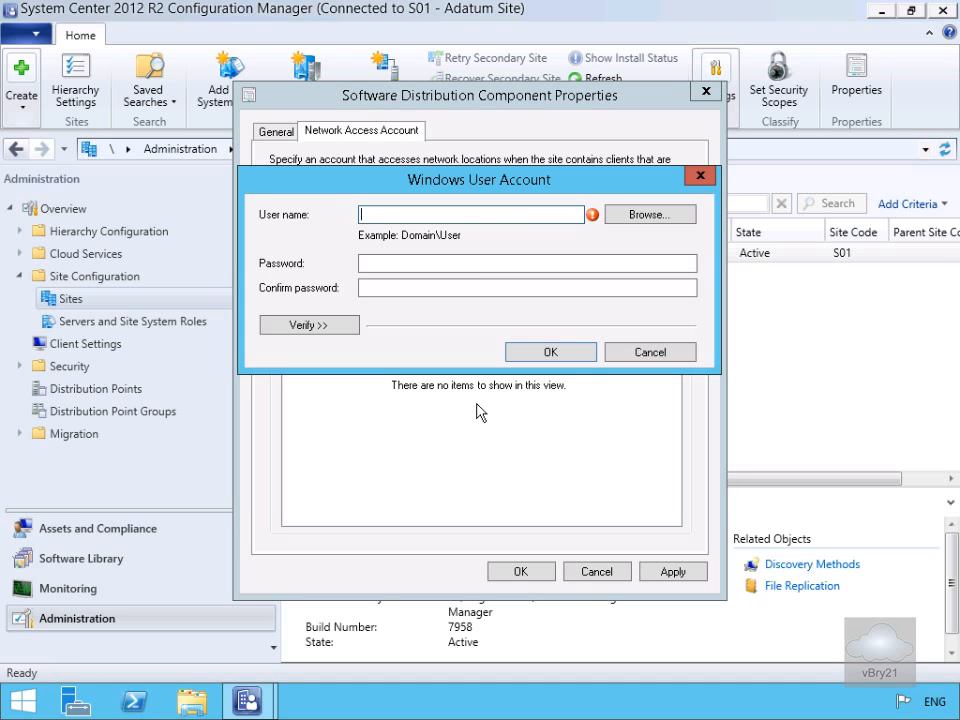
pyautogui.write('ADATUM\\NetworkAccess')
pyautogui.click(452, 263)
pyautogui.write('Pa$$w0rd')
pyautogui.press('Tab')
pyautogui.write('Pa$$w0rd')
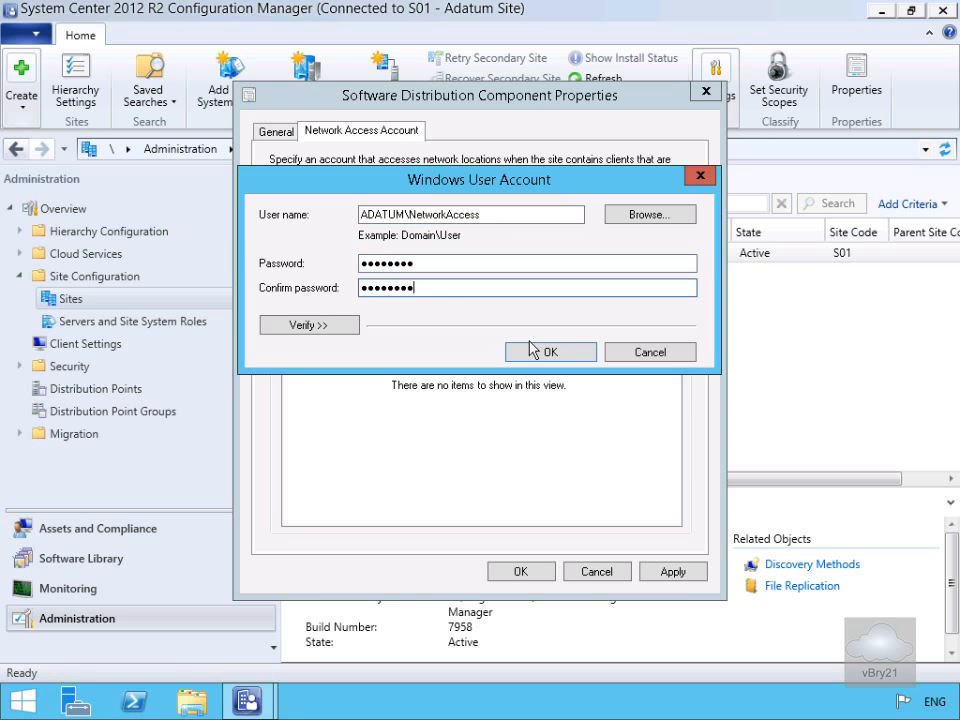
# Test the account's connection to the network share \\lon-cfg\SMS_S01, and save the account and the component properties
pyautogui.click(340, 326)
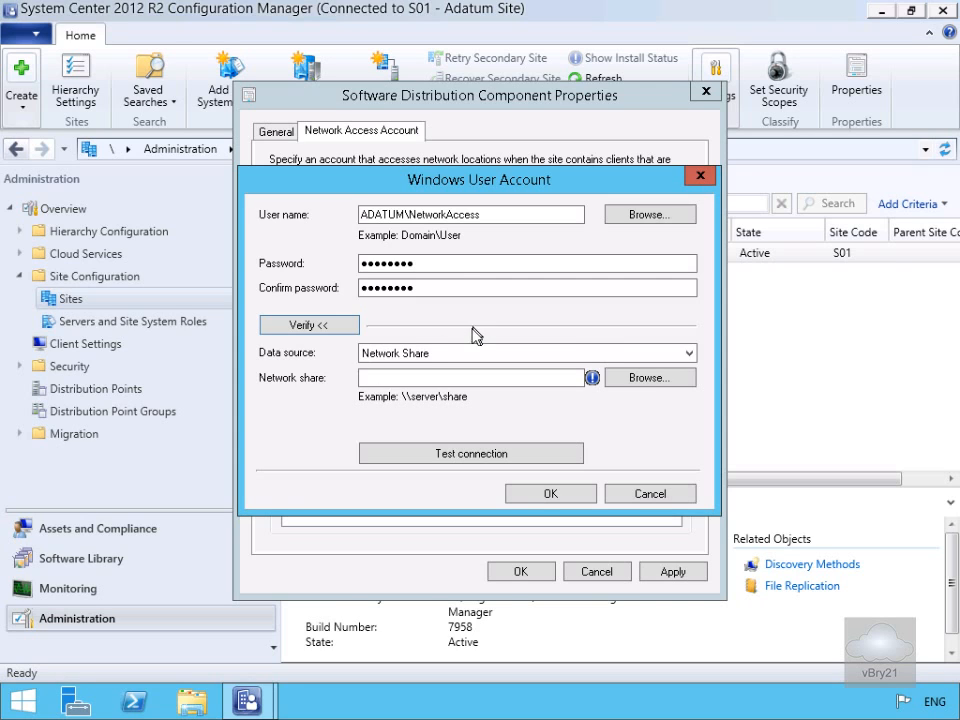
pyautogui.click(620, 378)
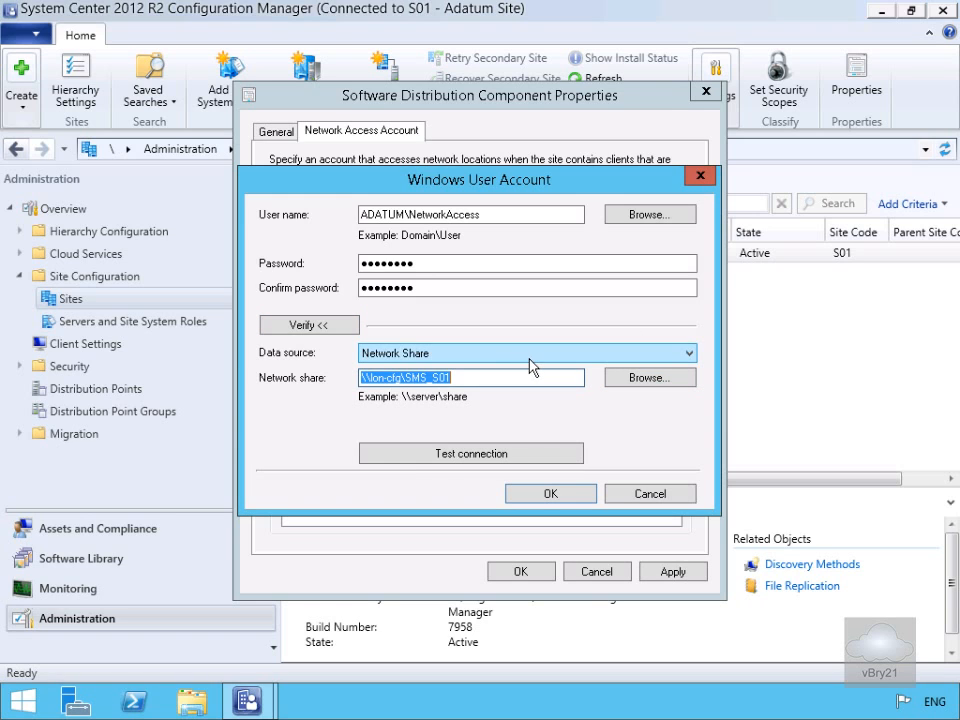
pyautogui.click(517, 455)
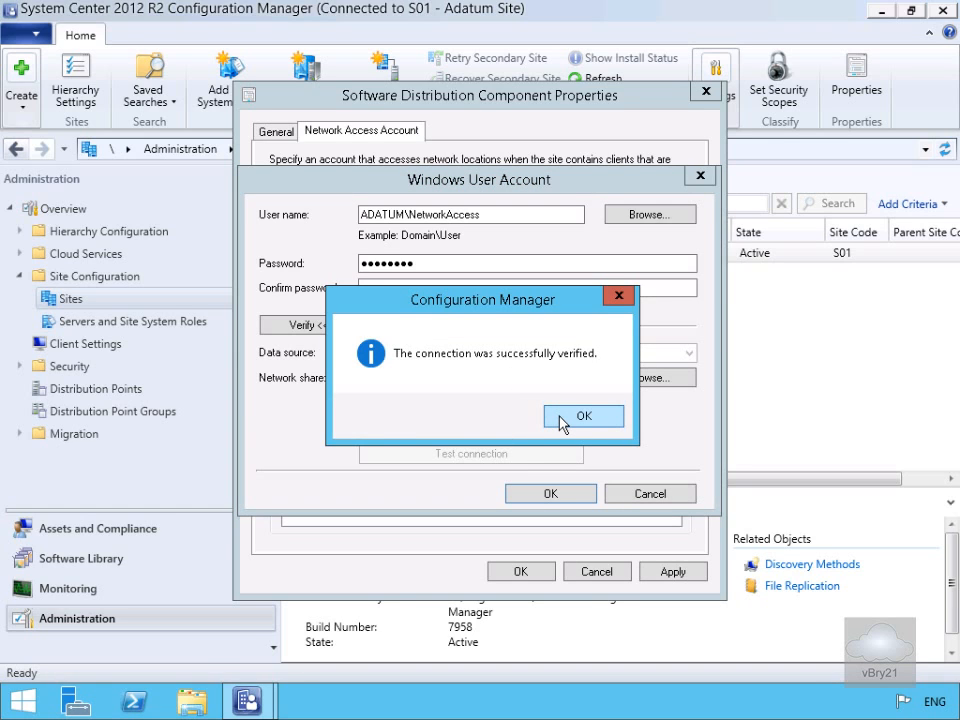
pyautogui.click(562, 420)
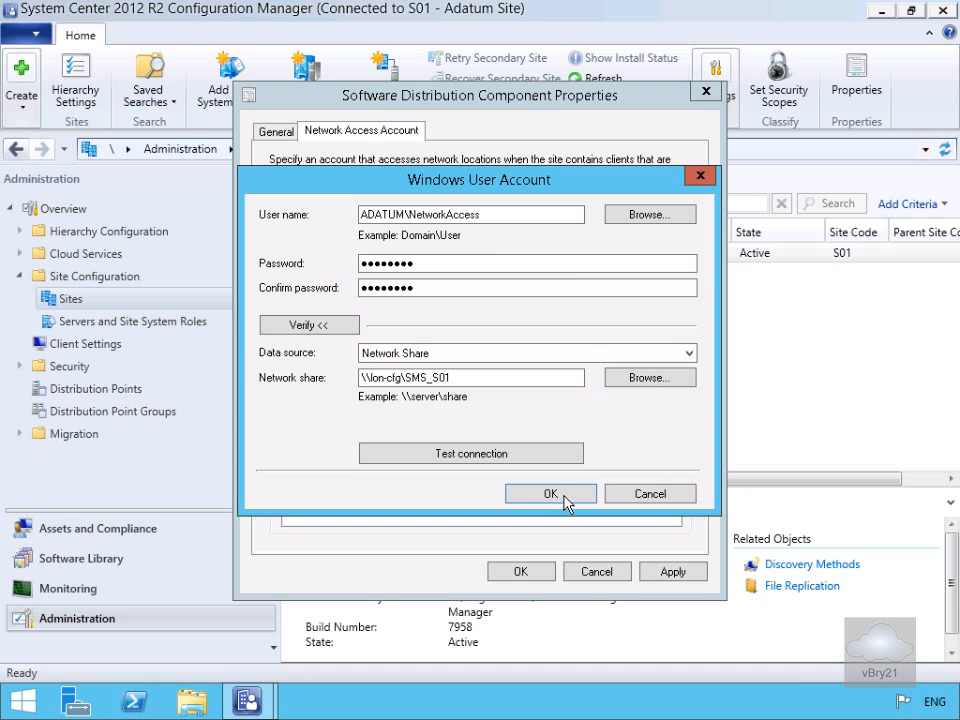
pyautogui.click(563, 495)
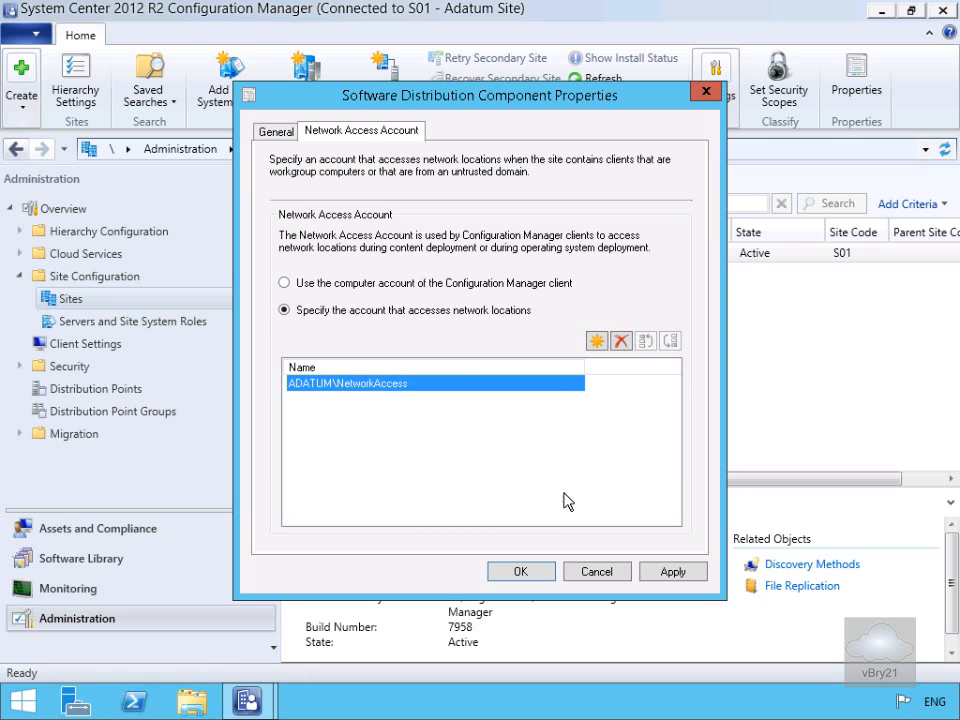
pyautogui.click(516, 572)
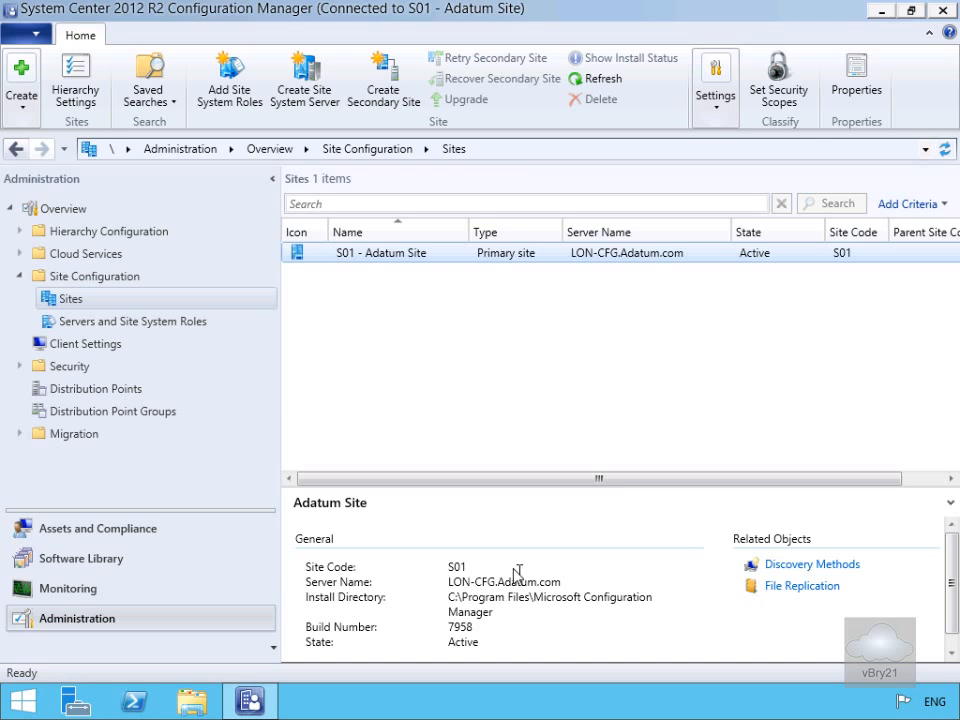
# Examine the Client Policy, Computer Agent, Computer Restart and State Messaging pages of the Default Client Settings, leaving without saving changes
pyautogui.click(83, 345)
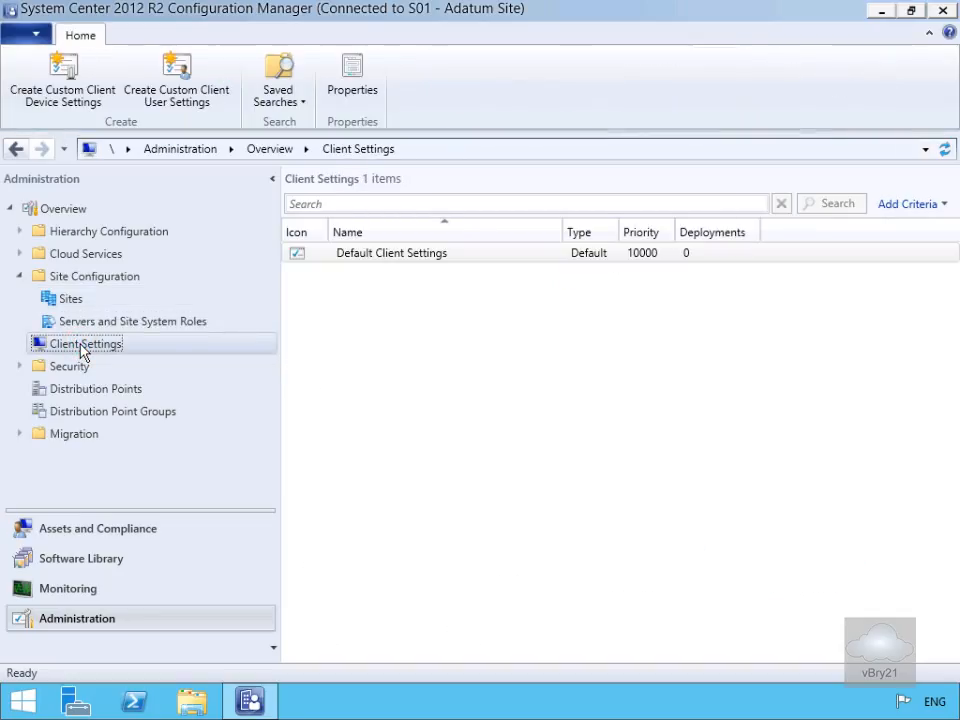
pyautogui.rightClick(390, 260)
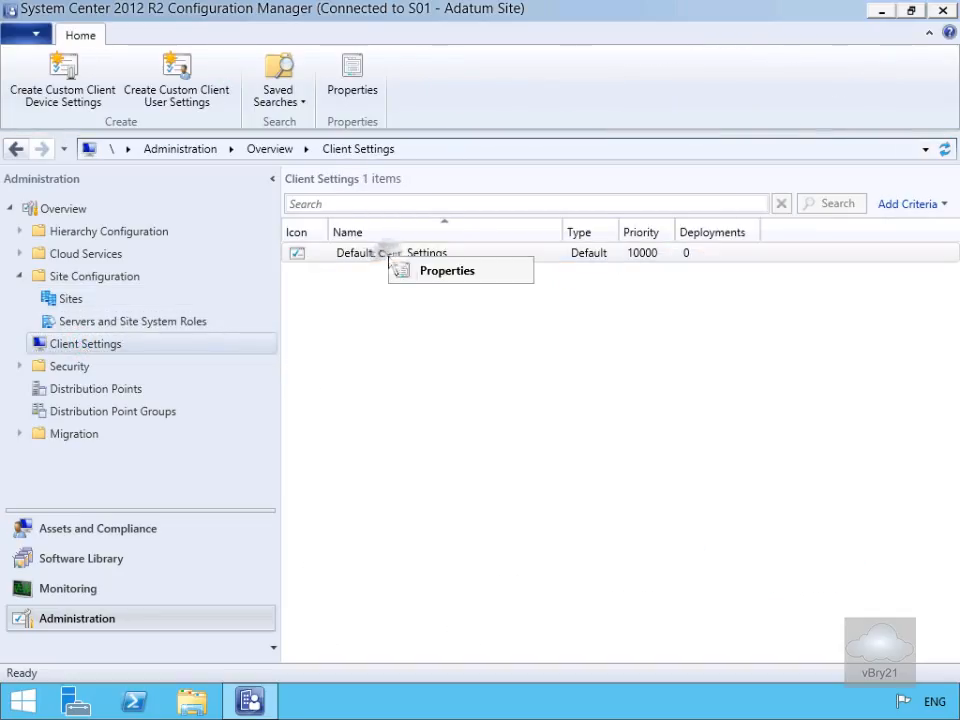
pyautogui.click(428, 272)
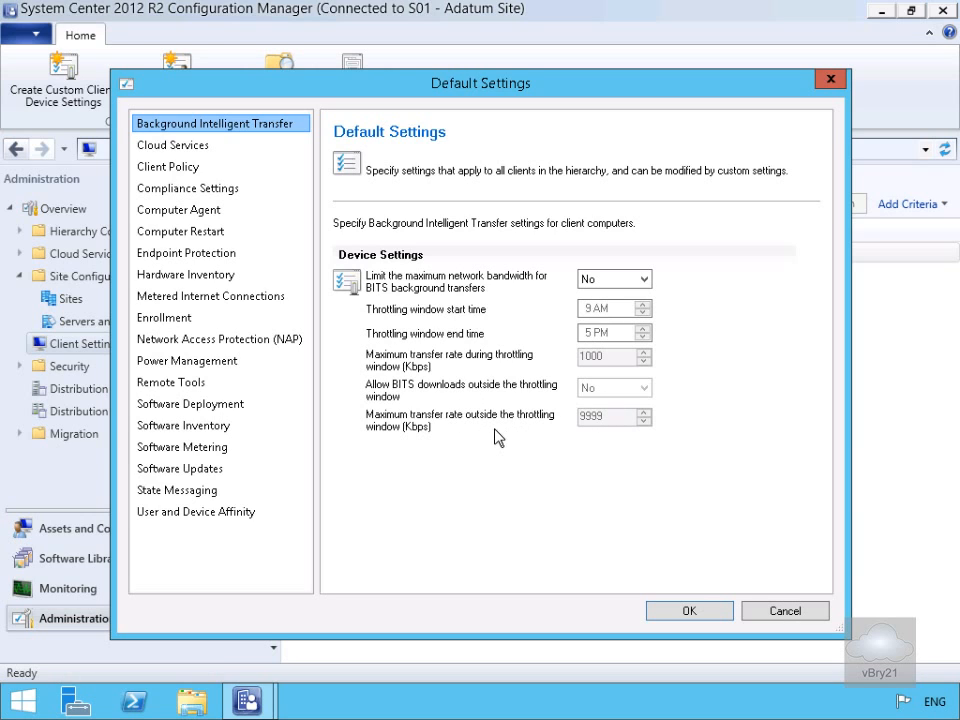
pyautogui.click(188, 171)
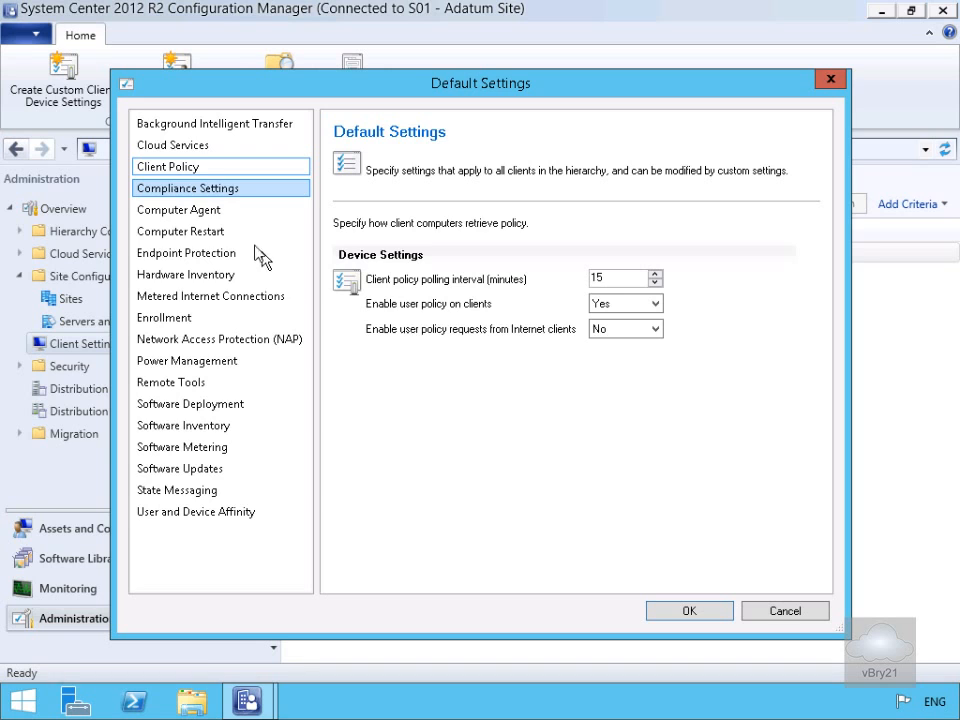
pyautogui.click(203, 220)
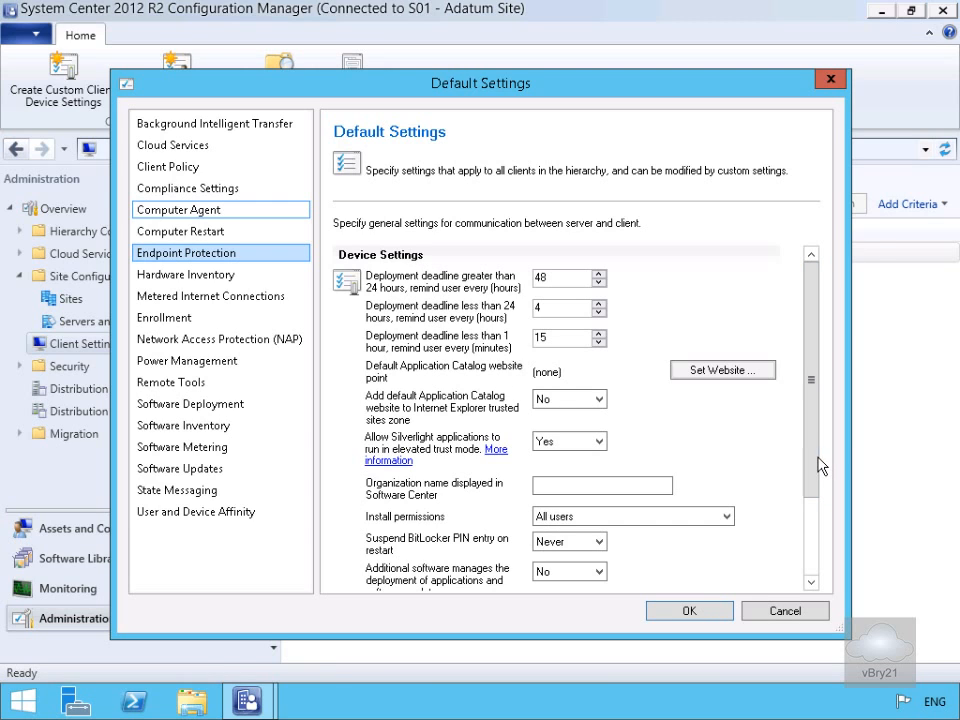
pyautogui.moveTo(816, 458); pyautogui.dragTo(822, 545)
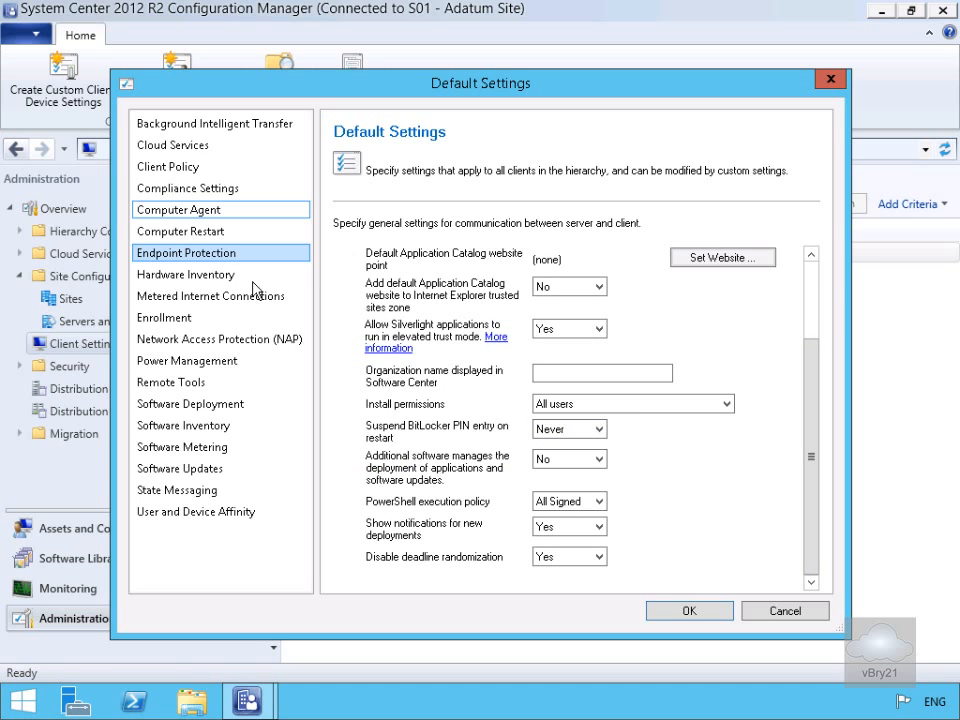
pyautogui.click(181, 233)
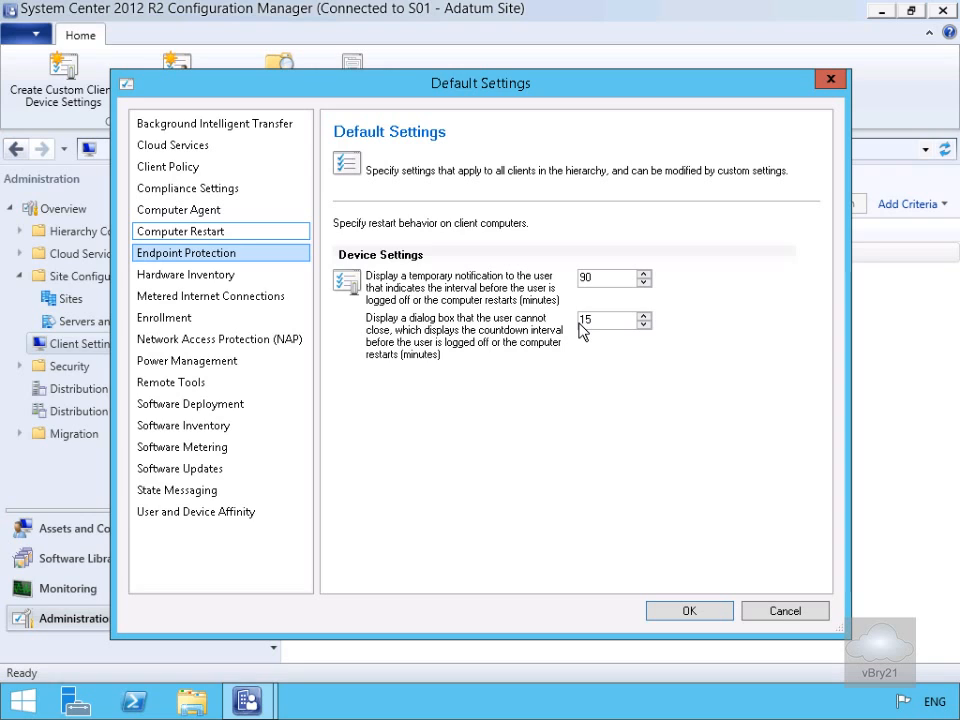
pyautogui.click(205, 505)
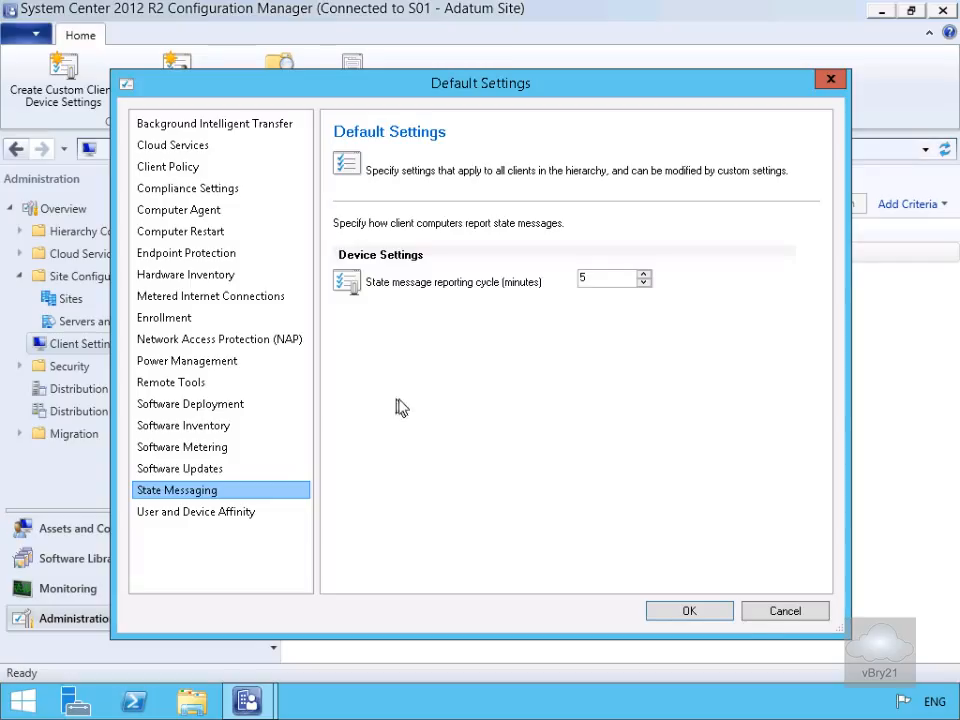
pyautogui.click(754, 612)
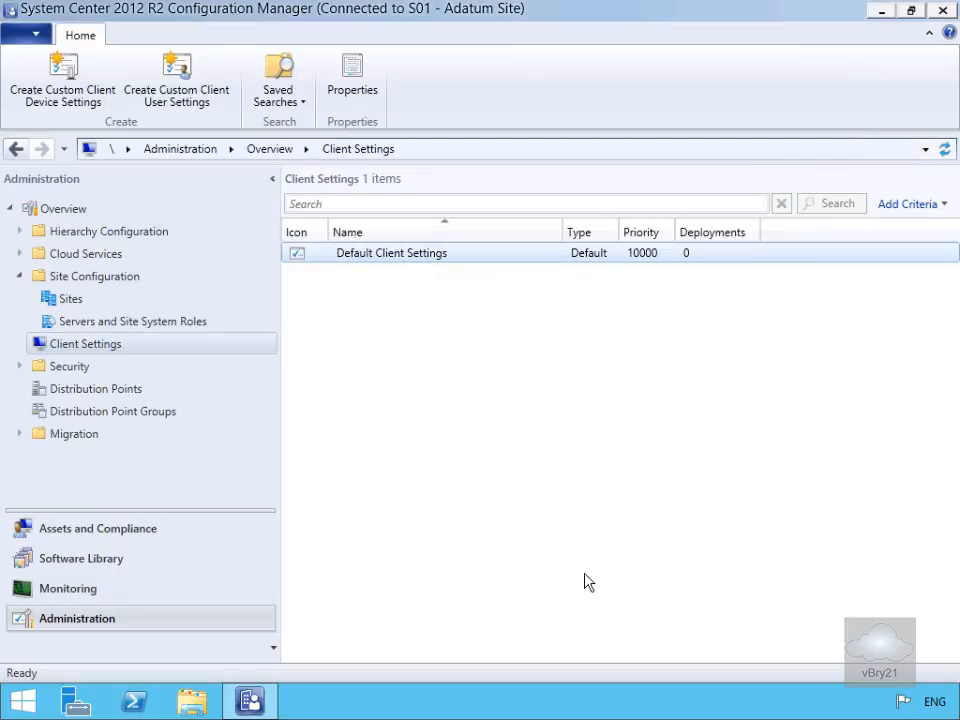